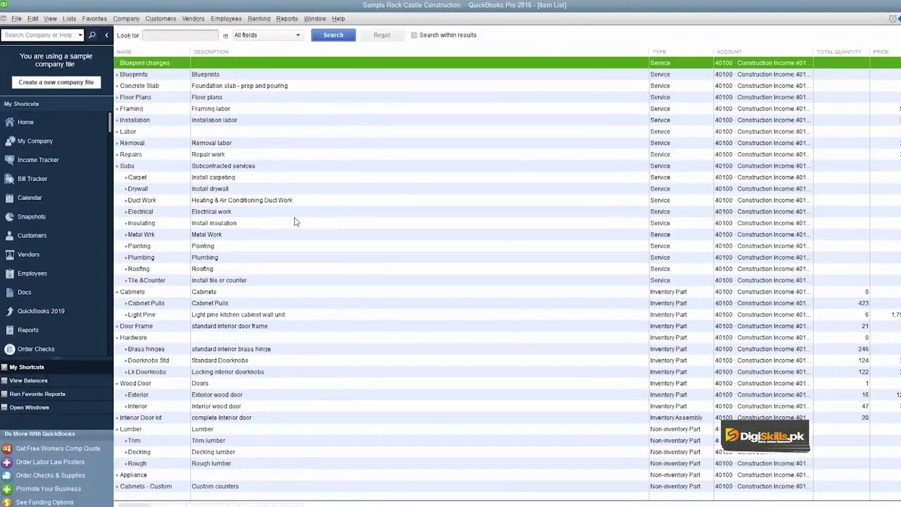
Open the Door Frame inventory part for editing from the Item List
scroll(296, 222, down, 4)
scroll(295, 220, down, 3)
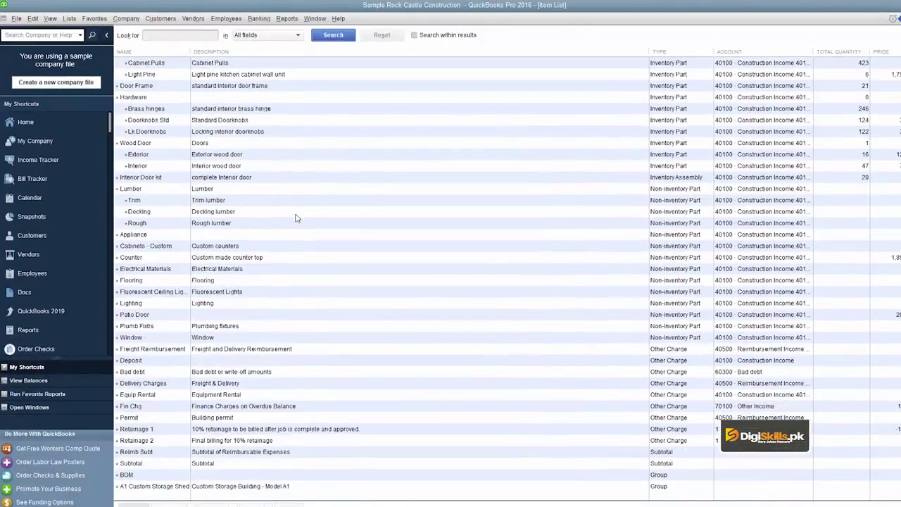
scroll(295, 218, up, 4)
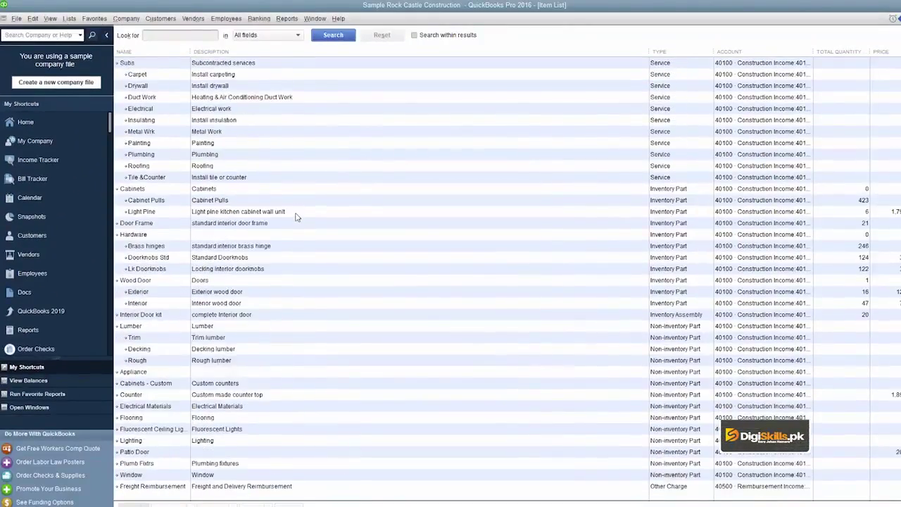
click(145, 225)
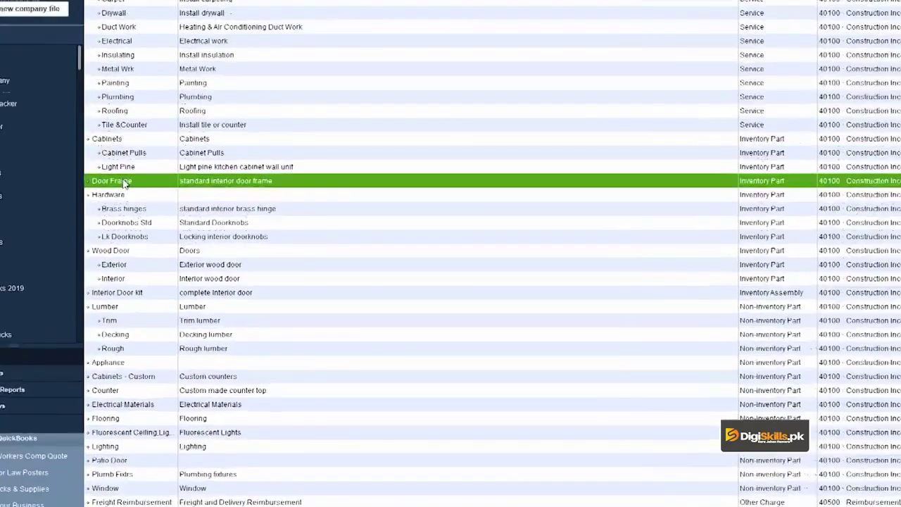
right_click(146, 225)
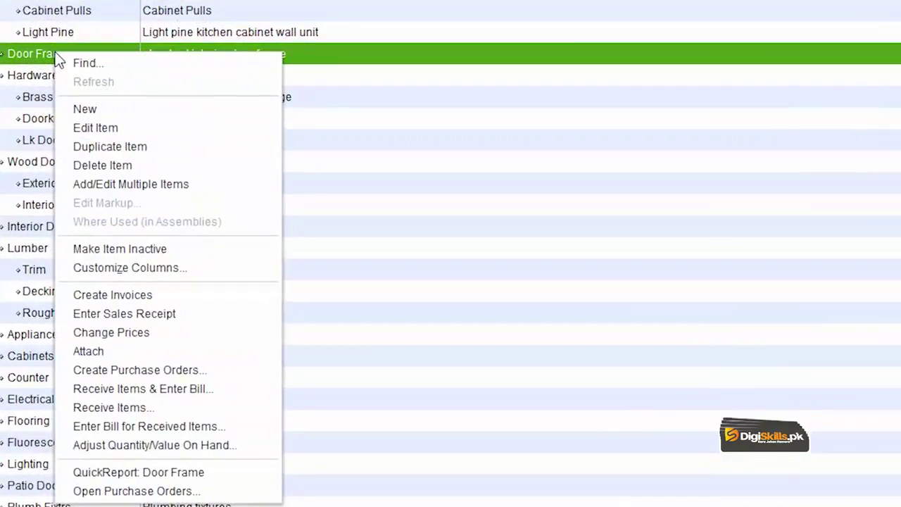
click(164, 133)
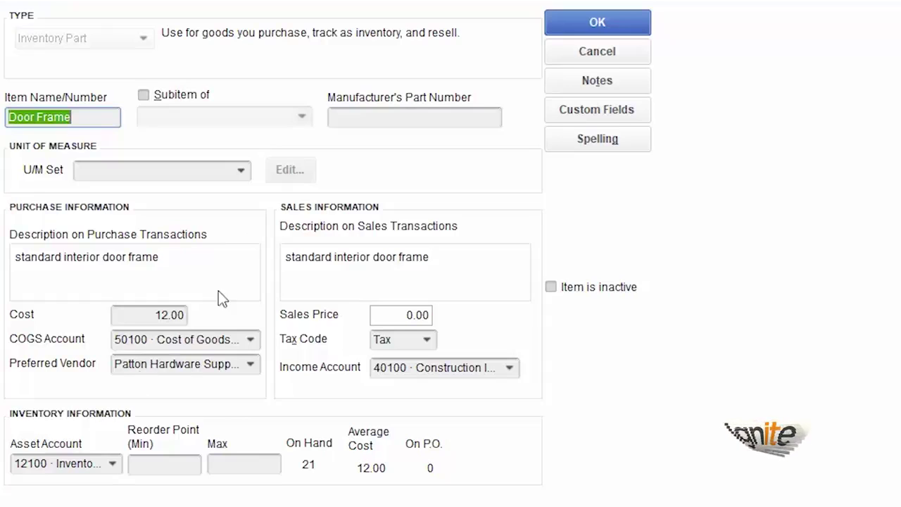
Open Door Frame's custom fields and go to defining item custom fields
click(595, 111)
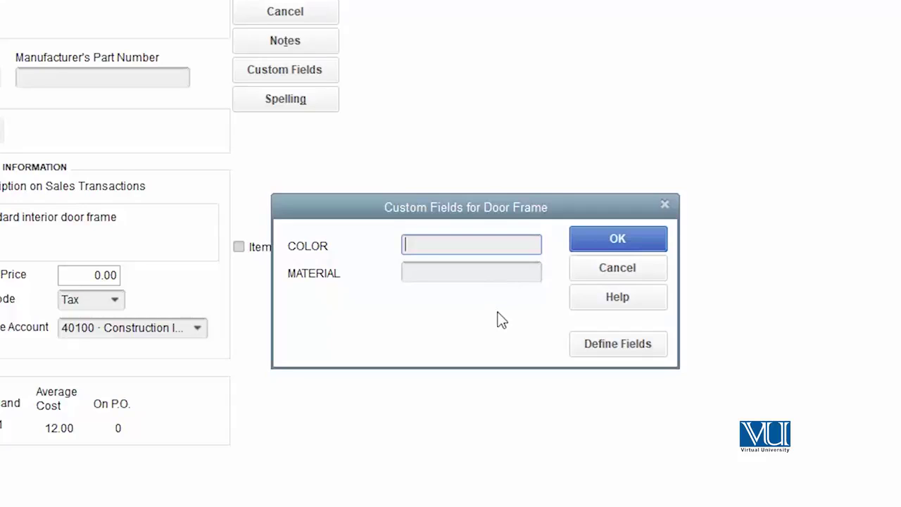
click(631, 347)
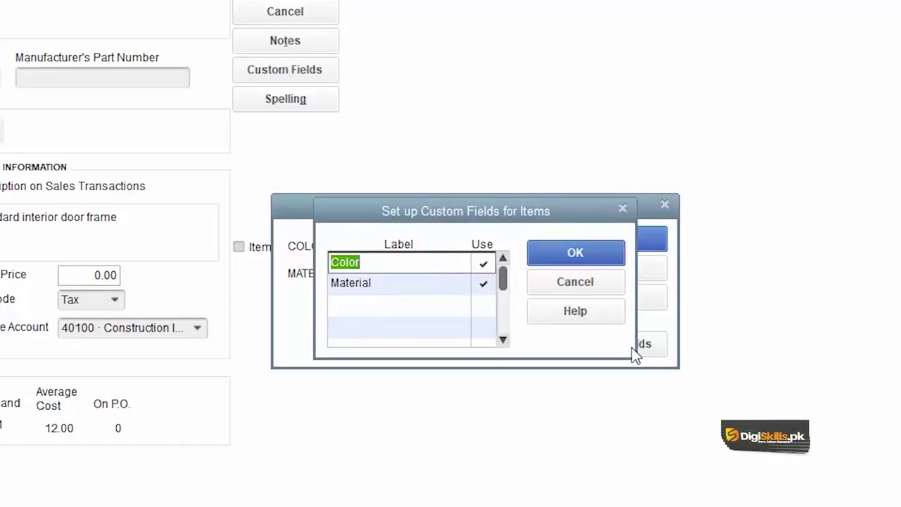
Add a third item custom field labelled 'Location', mark it for use, and save
click(425, 310)
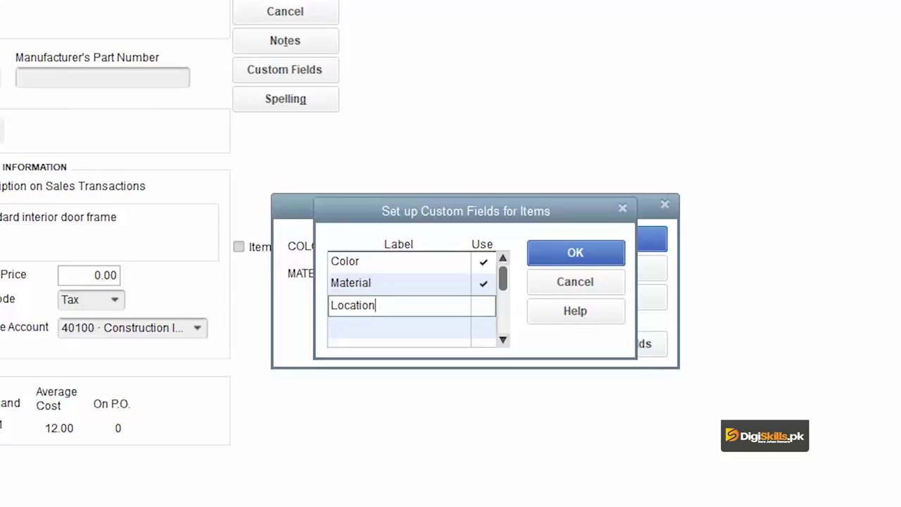
text(Location)
click(477, 308)
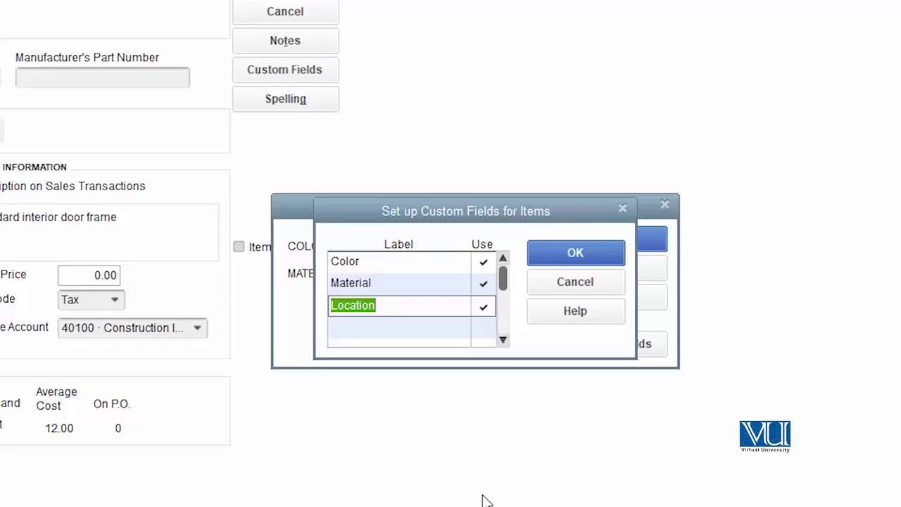
click(581, 246)
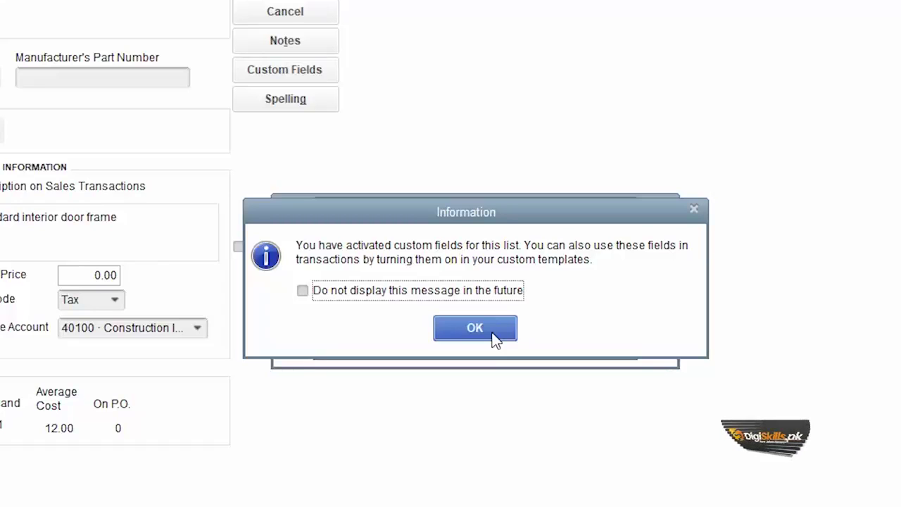
Enter 'Warehouse 1' as Door Frame's LOCATION value and save the item
click(450, 333)
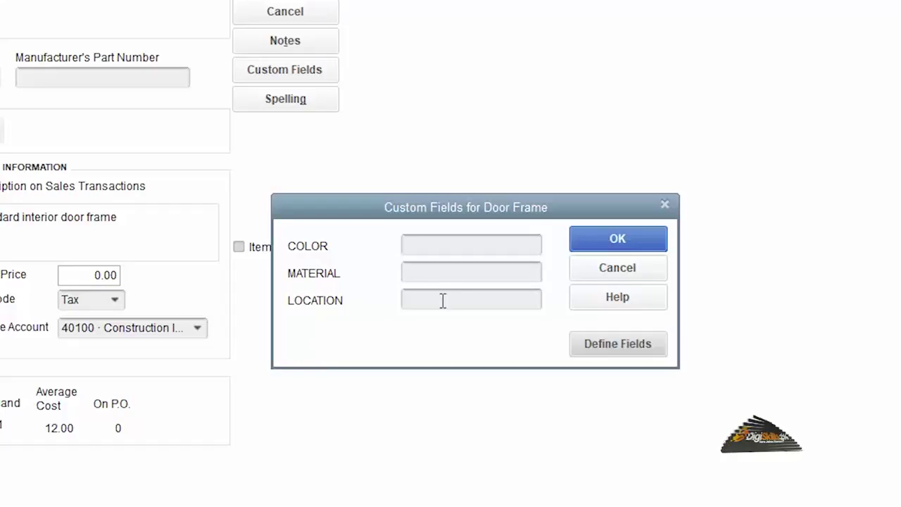
click(443, 300)
text(Warehouse 1)
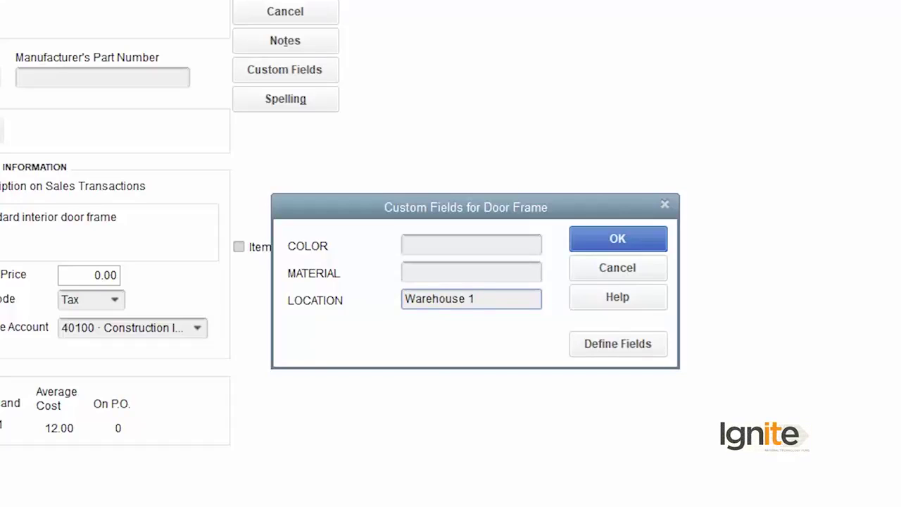
key(Return)
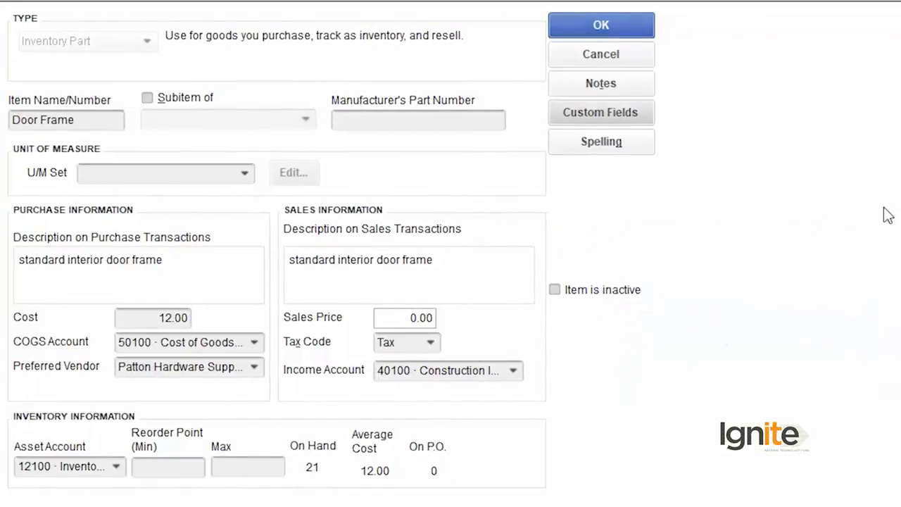
key(Return)
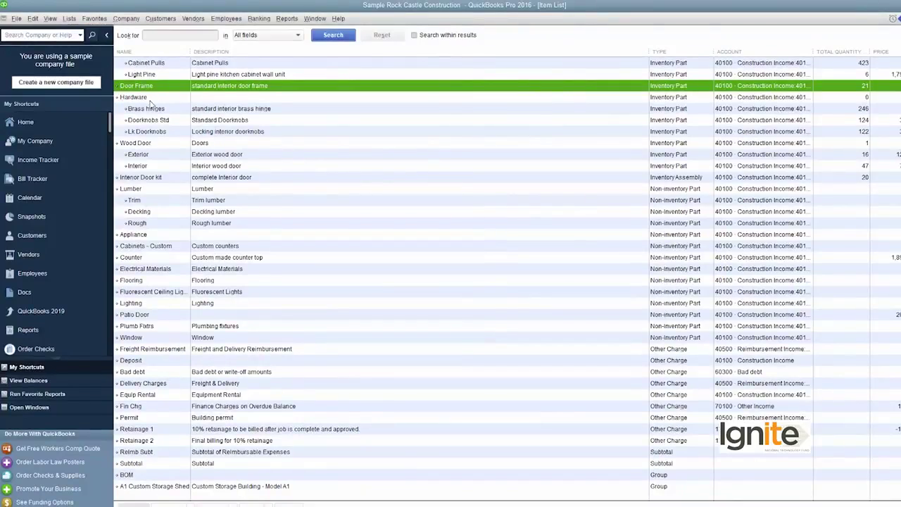
Set the Exterior wood door's LOCATION custom field to Warehouse
click(149, 111)
click(155, 156)
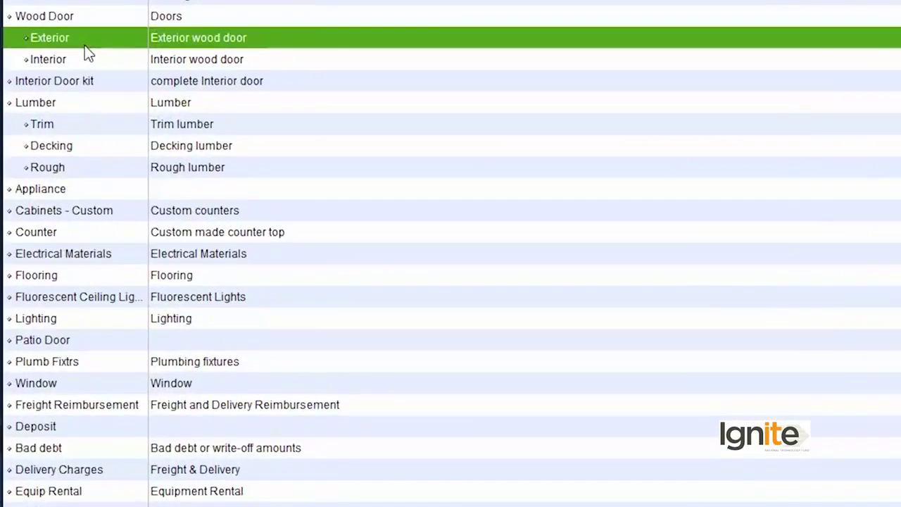
right_click(84, 46)
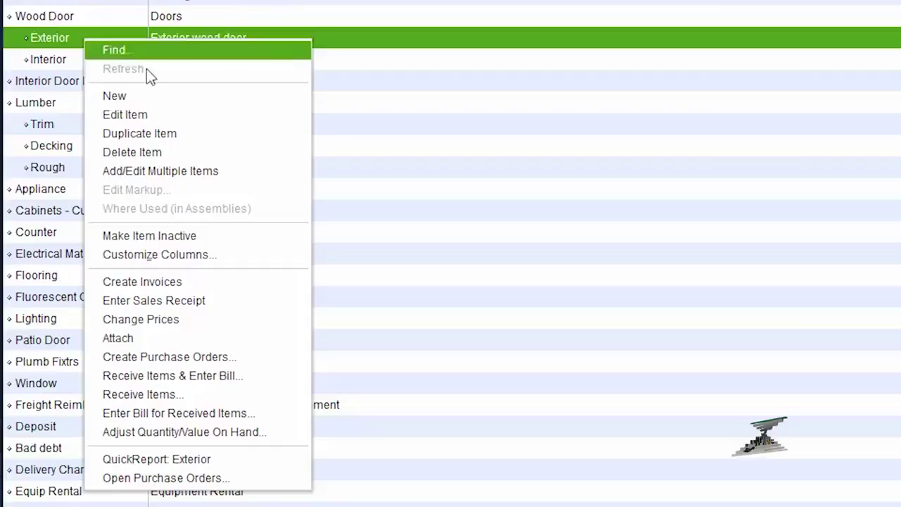
click(167, 113)
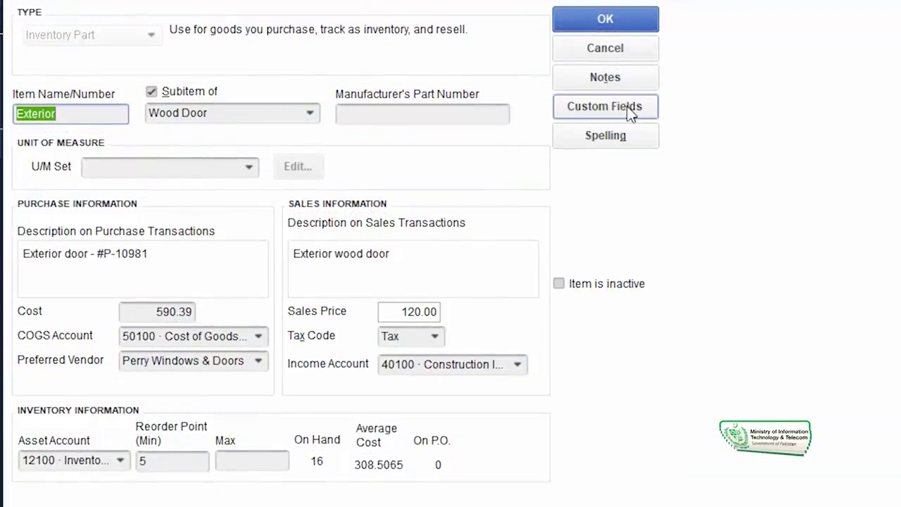
click(630, 113)
click(766, 338)
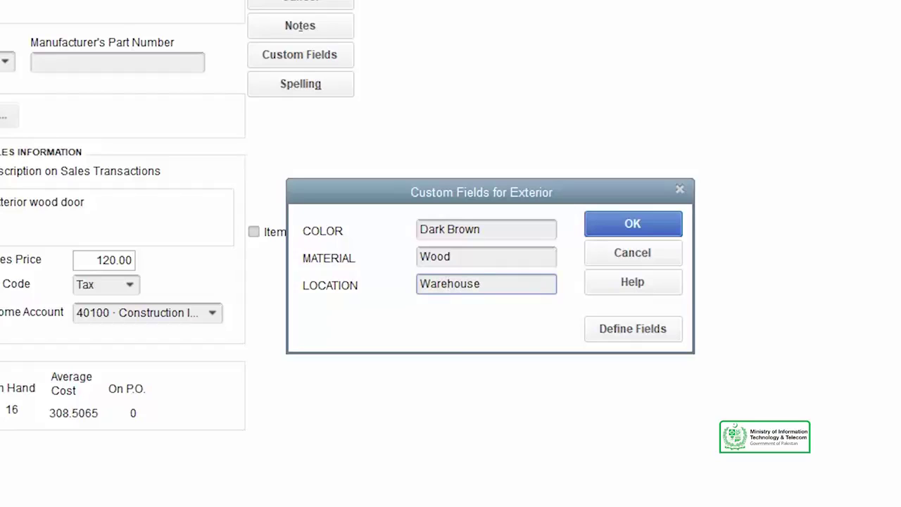
click(629, 226)
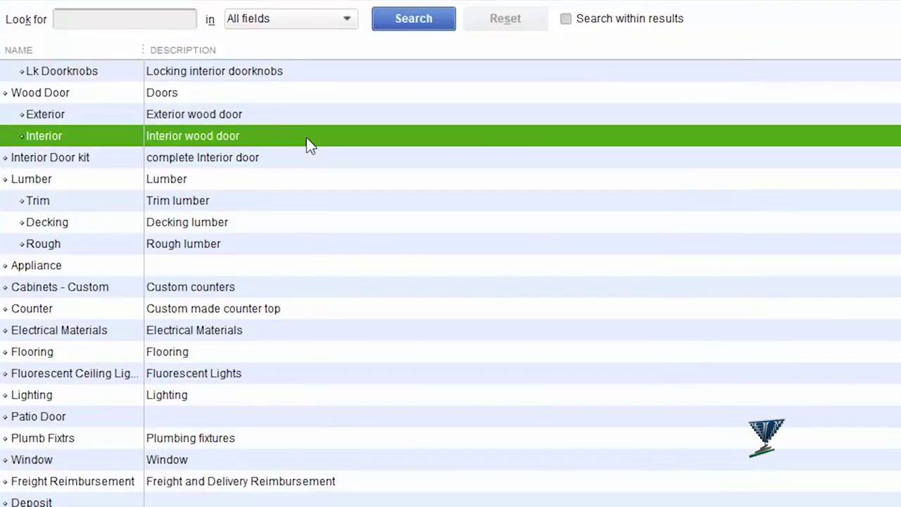
Set the Interior door's LOCATION to Warehouse 2, save it, and narrow the Description column
right_click(307, 143)
click(388, 215)
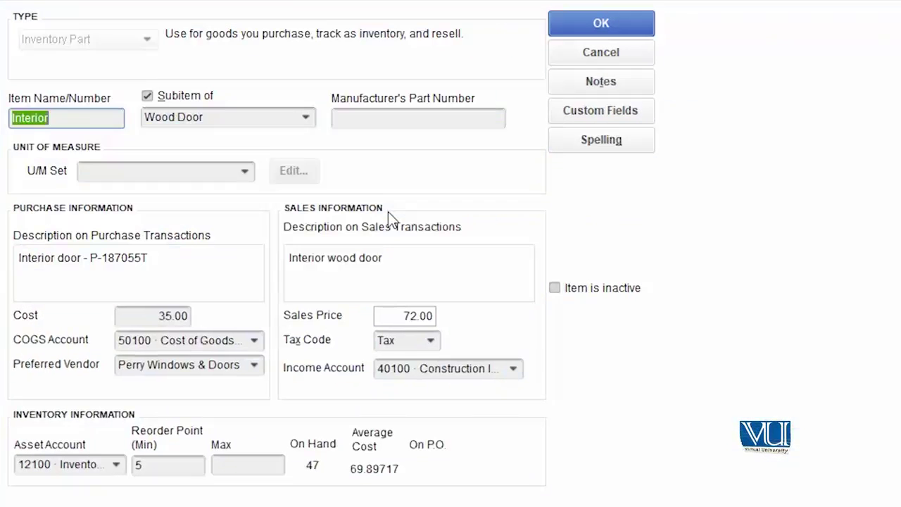
click(588, 113)
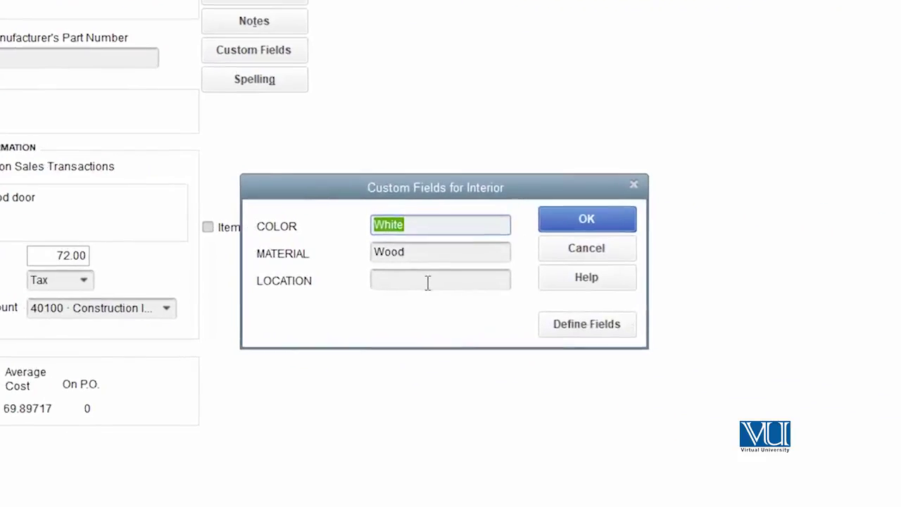
click(774, 342)
text(Warehouse 2)
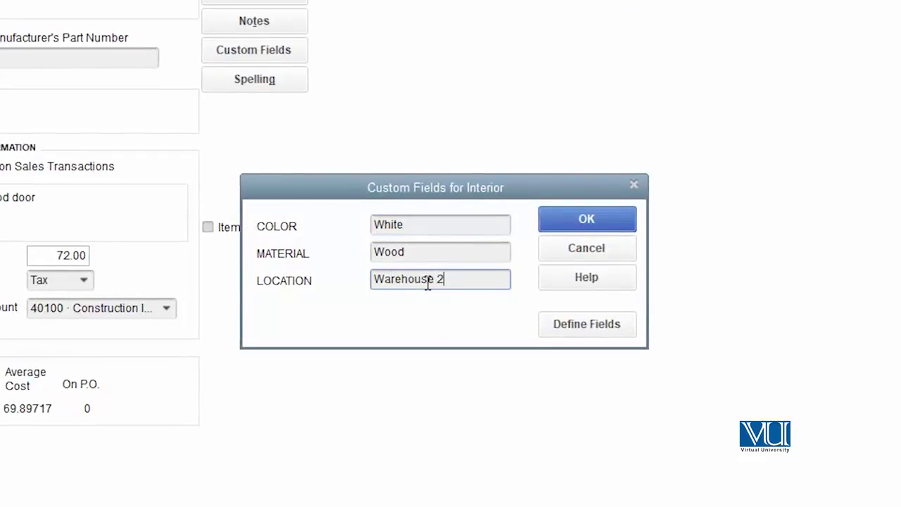
click(606, 224)
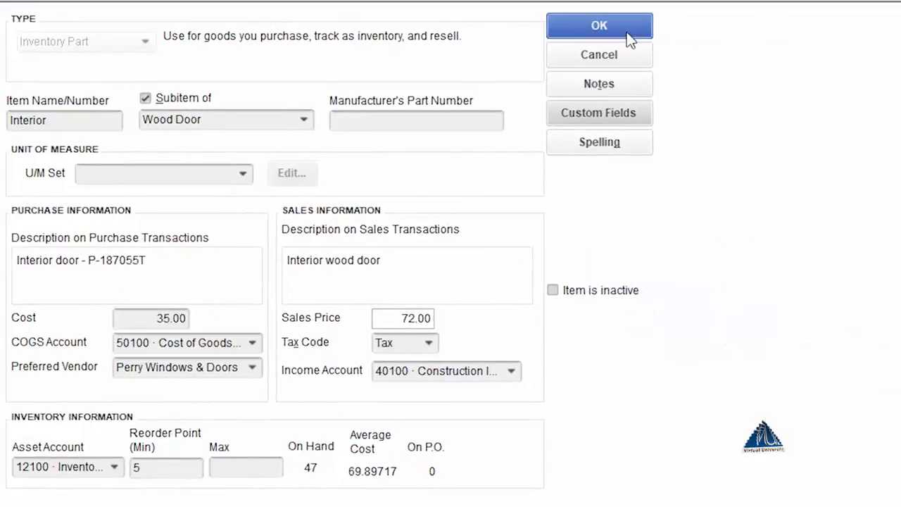
click(628, 38)
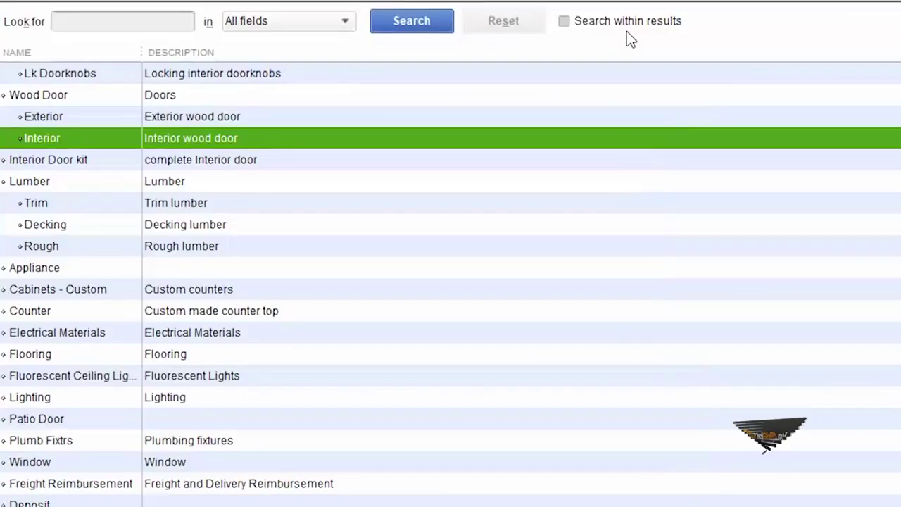
drag(648, 52, 524, 58)
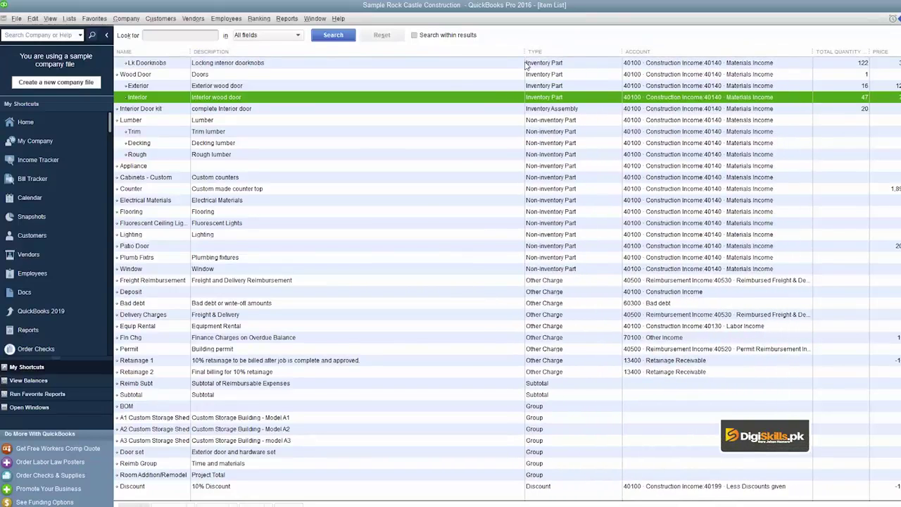
click(446, 207)
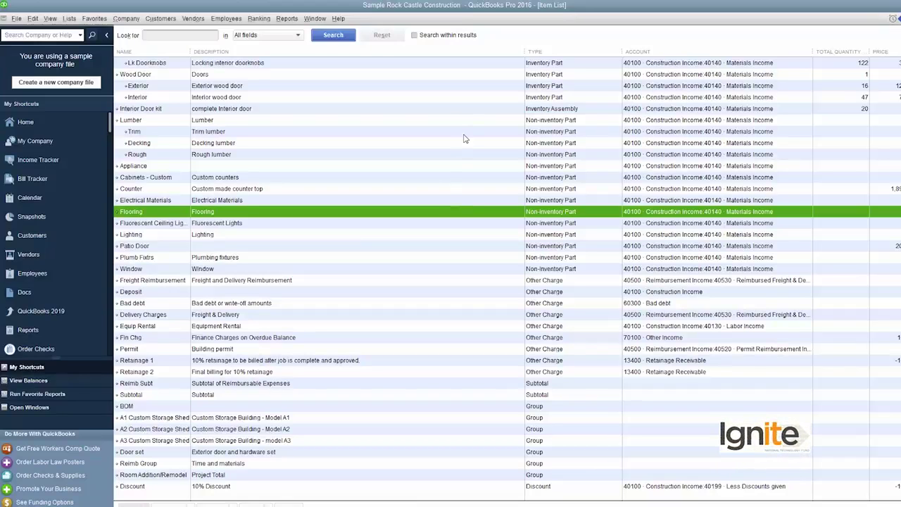
scroll(463, 139, up, 3)
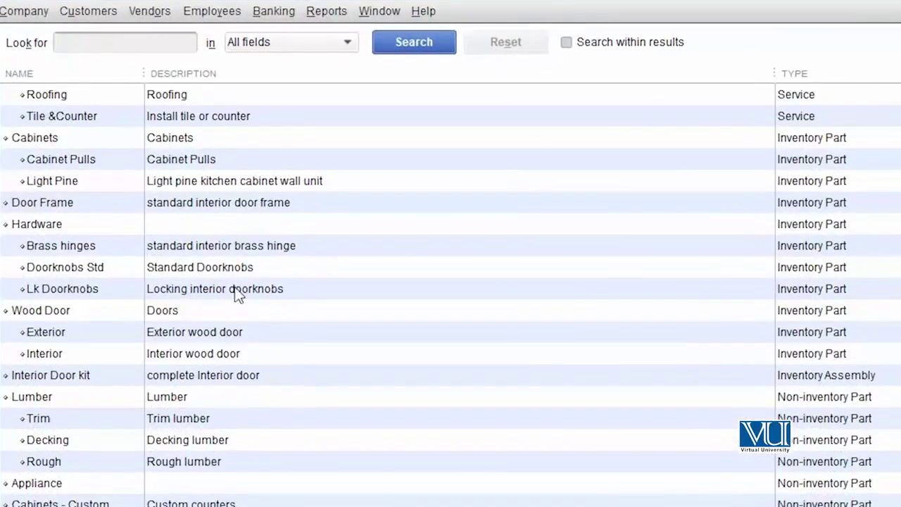
click(221, 123)
double_click(203, 209)
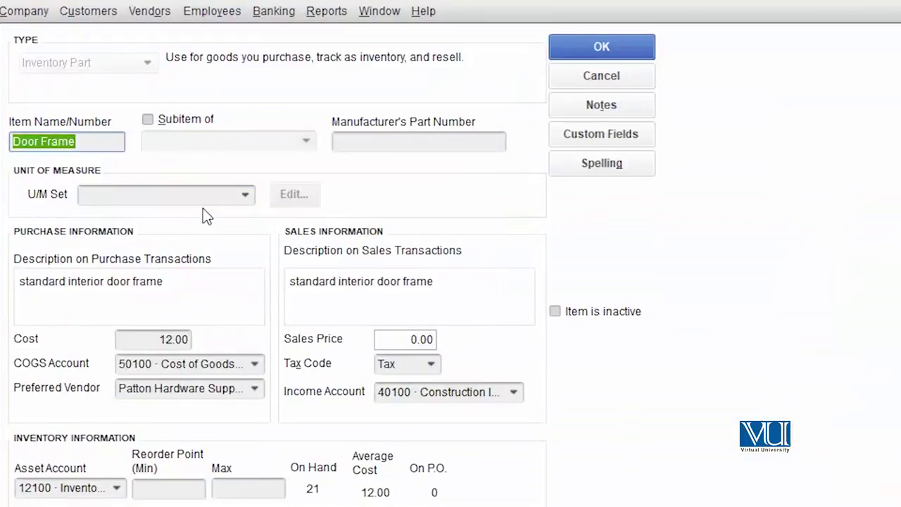
click(567, 142)
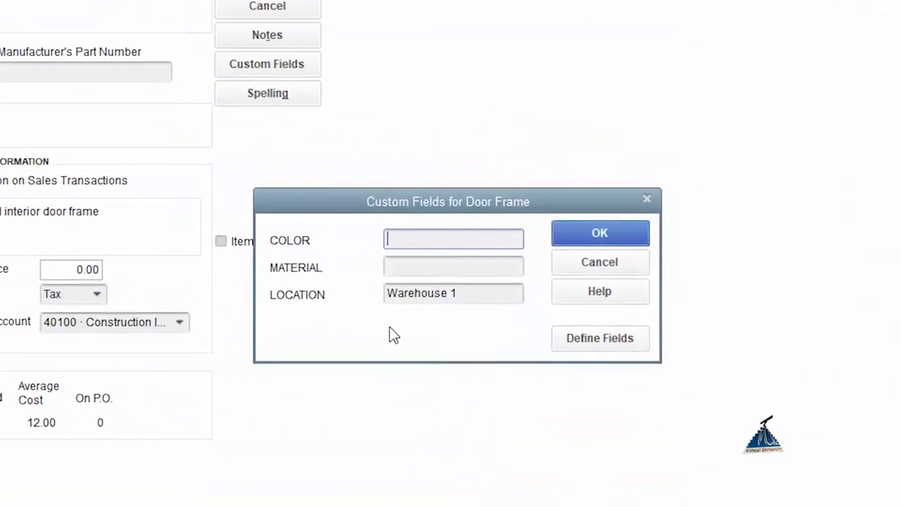
click(645, 257)
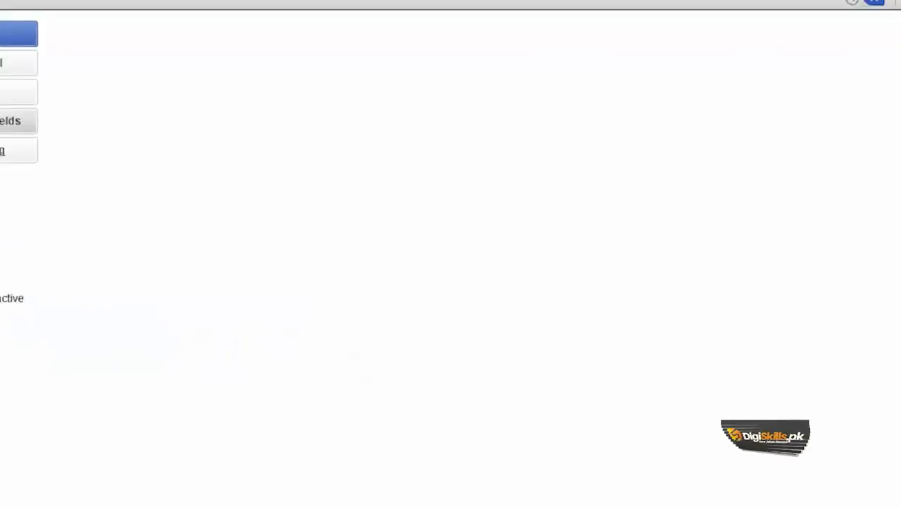
key(Return)
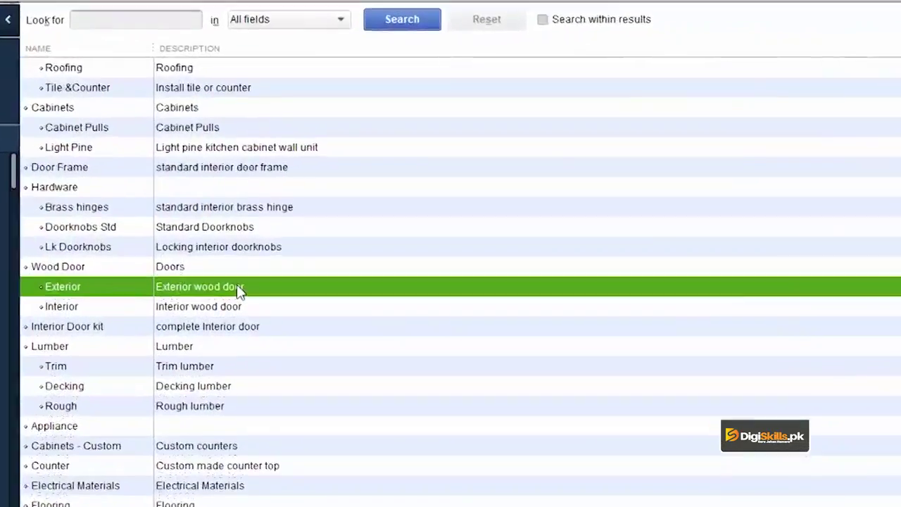
double_click(237, 289)
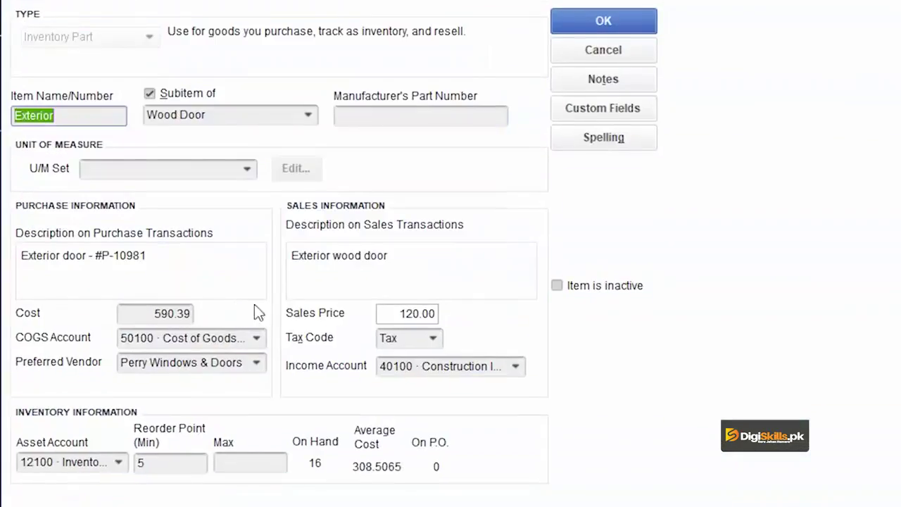
click(623, 116)
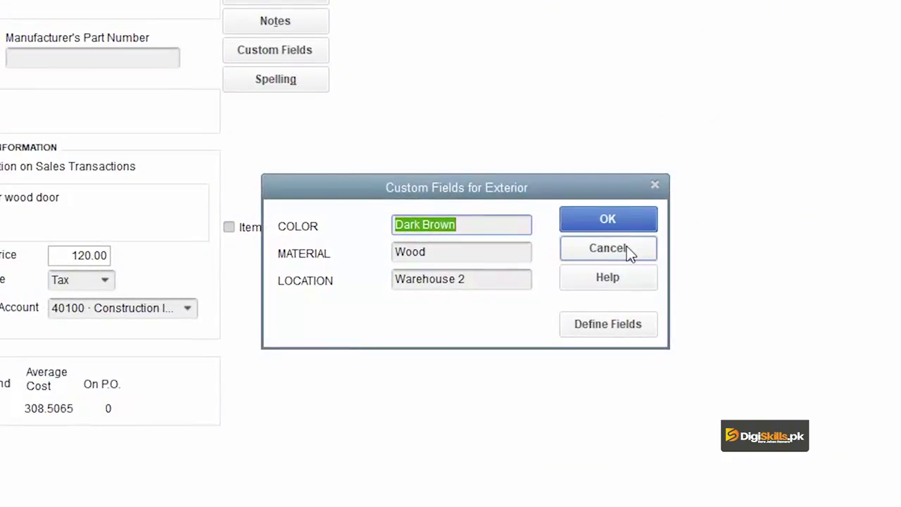
click(608, 249)
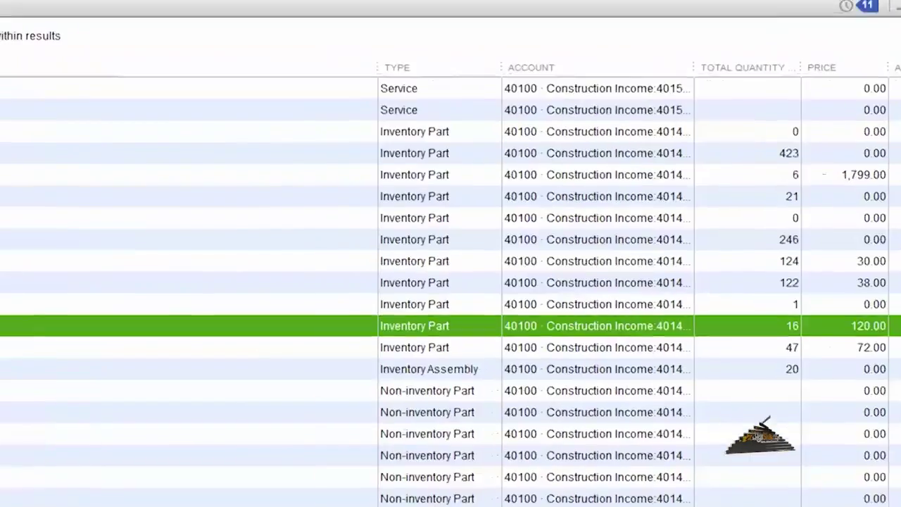